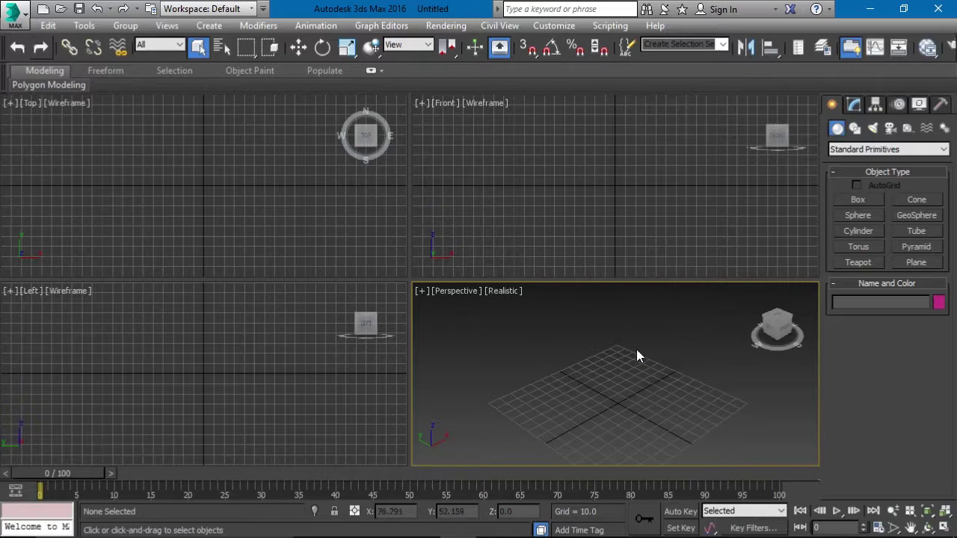
Create a box about 121 long, 127 wide and 84 high, centred on the grid in the Perspective viewport.
{"action": "left_click", "coordinate": [856, 199]}
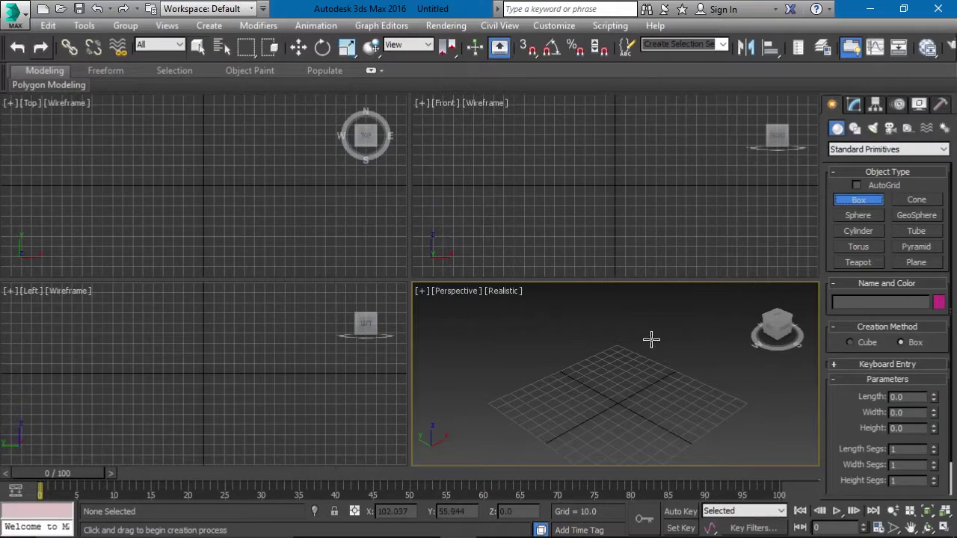
{"action": "left_click_drag", "start_coordinate": [618, 348], "coordinate": [612, 480]}
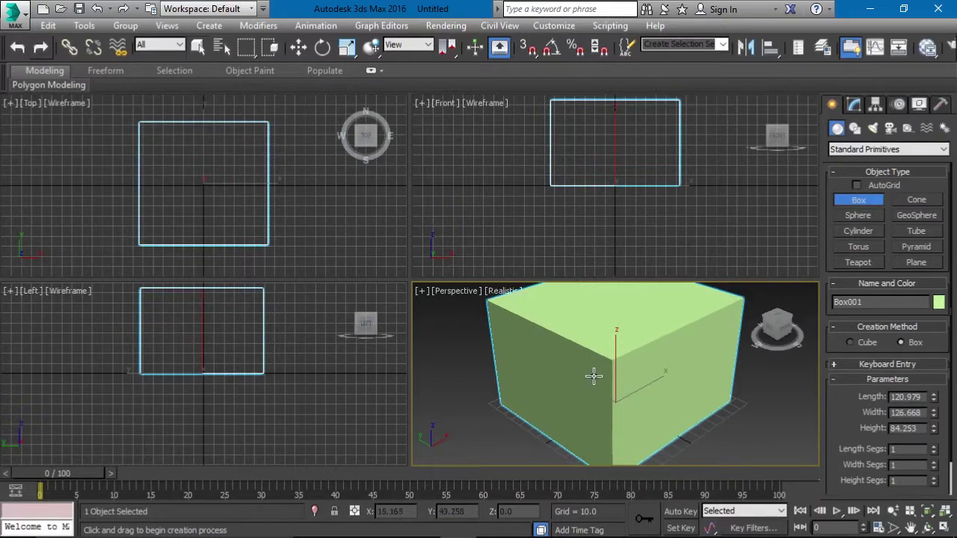
{"action": "right_click", "coordinate": [593, 377]}
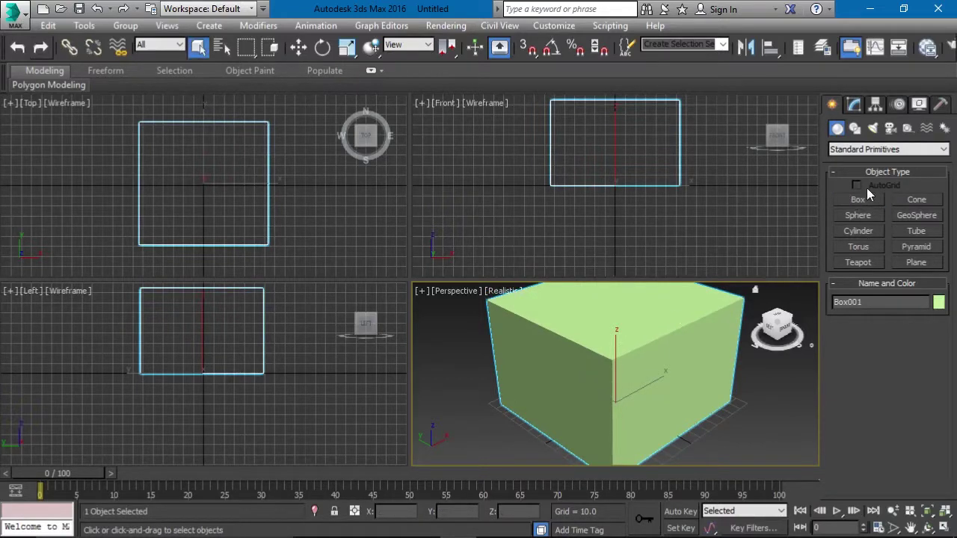
{"action": "scroll", "coordinate": [644, 314], "scroll_direction": "down", "scroll_amount": 3}
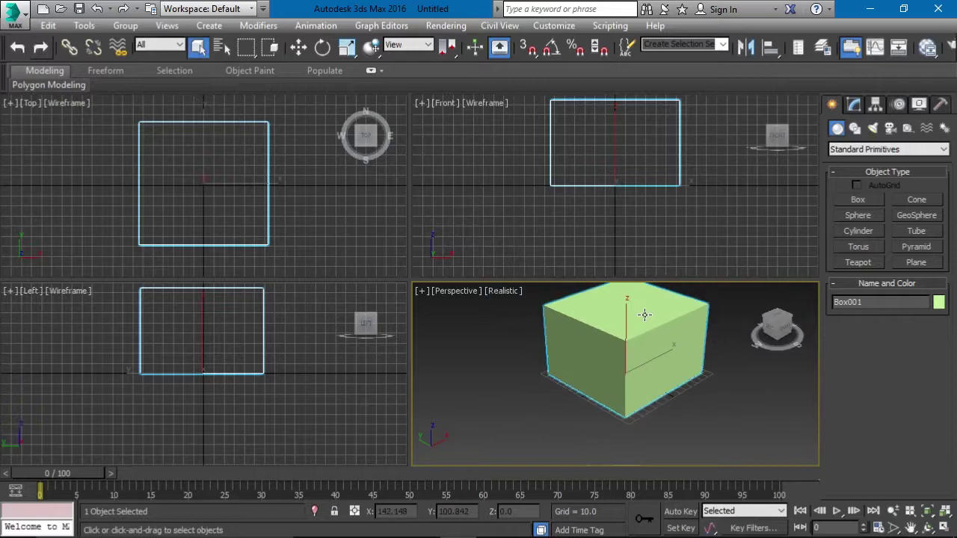
Enable the Edged Faces display in the Perspective viewport.
{"action": "left_click", "coordinate": [501, 293]}
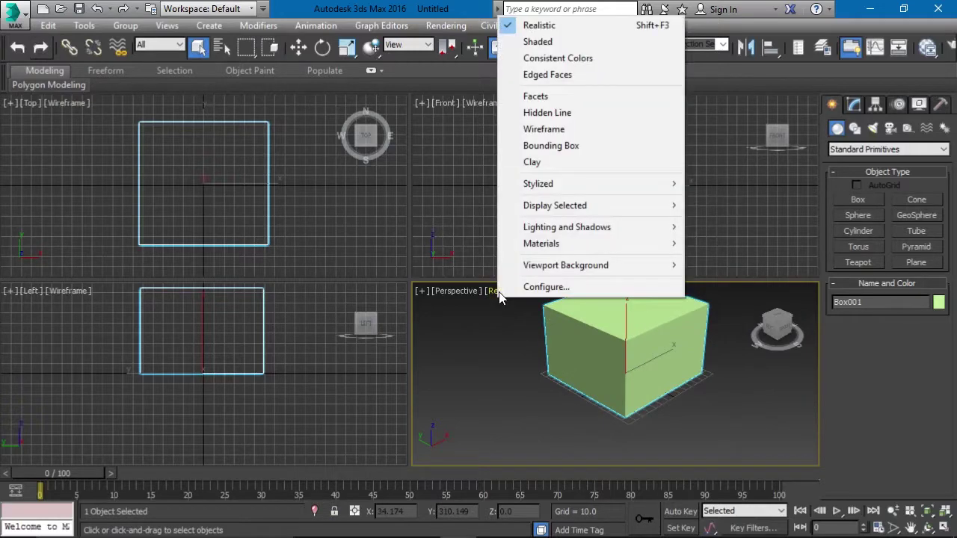
{"action": "left_click", "coordinate": [530, 75]}
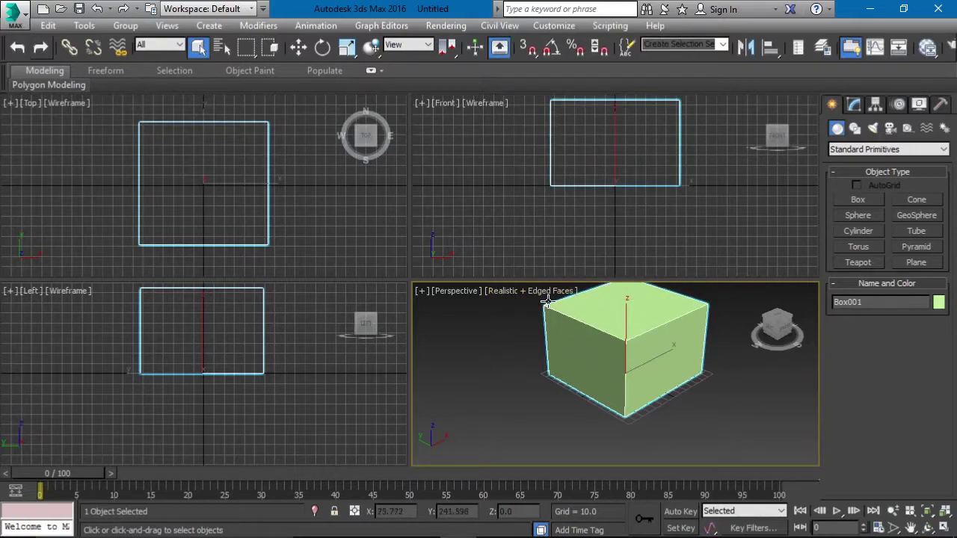
{"action": "scroll", "coordinate": [592, 319], "scroll_direction": "up", "scroll_amount": 3}
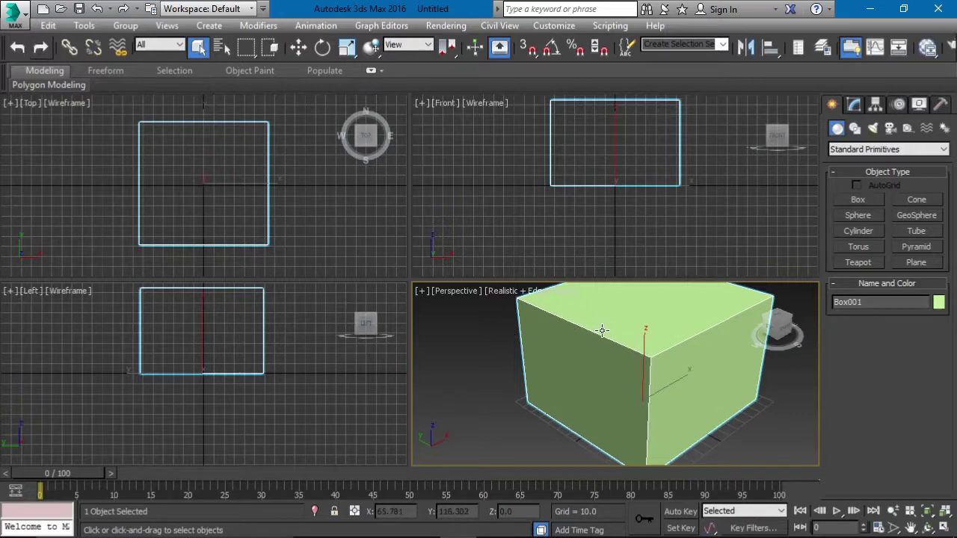
Add an Edit Poly modifier to the box and switch its Vertex level on and off again.
{"action": "left_click", "coordinate": [855, 106]}
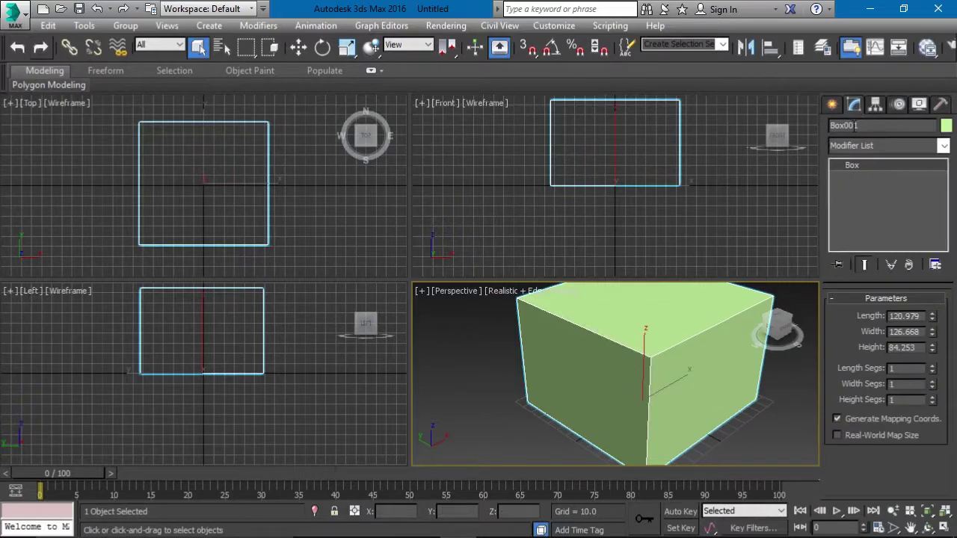
{"action": "left_click", "coordinate": [843, 147]}
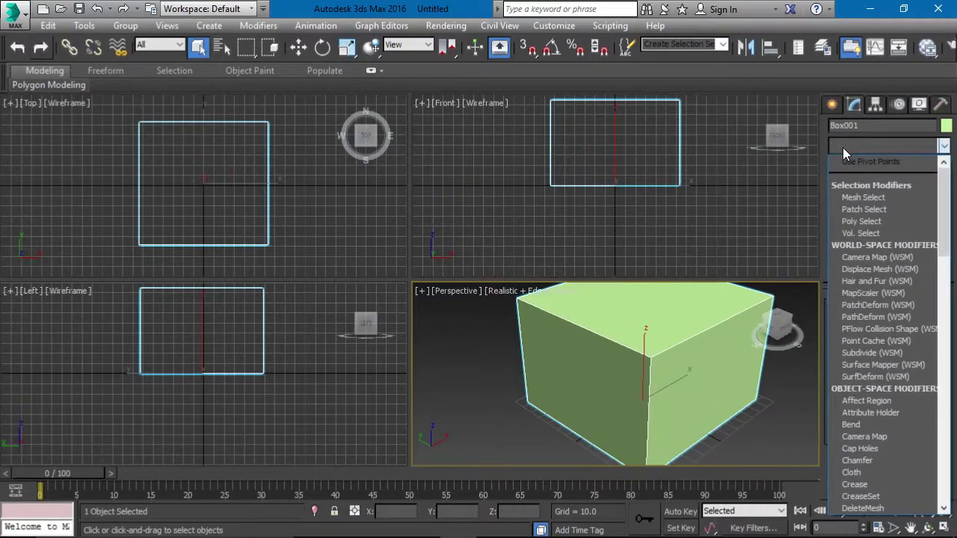
{"action": "scroll", "coordinate": [862, 223], "scroll_direction": "down", "scroll_amount": 4}
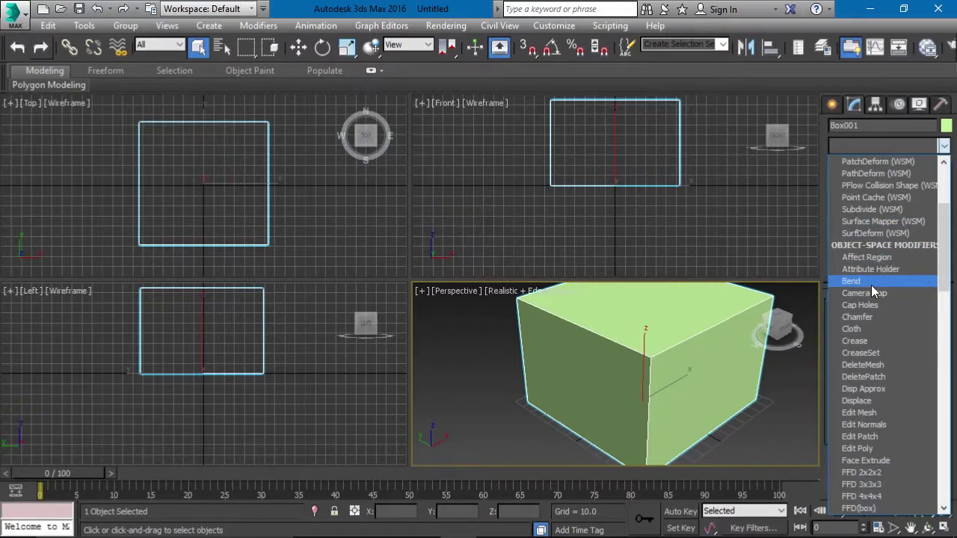
{"action": "scroll", "coordinate": [871, 286], "scroll_direction": "down", "scroll_amount": 1}
{"action": "left_click", "coordinate": [851, 414]}
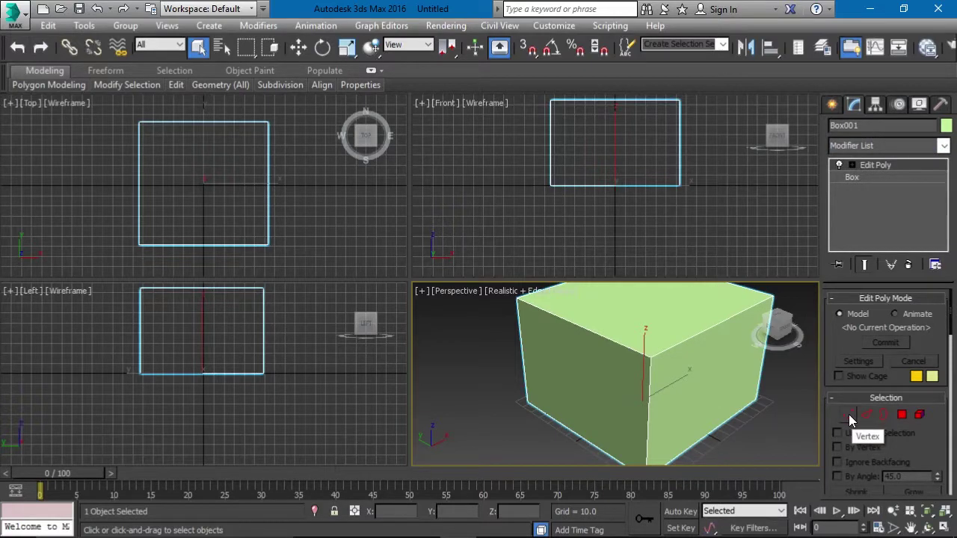
{"action": "left_click", "coordinate": [849, 415]}
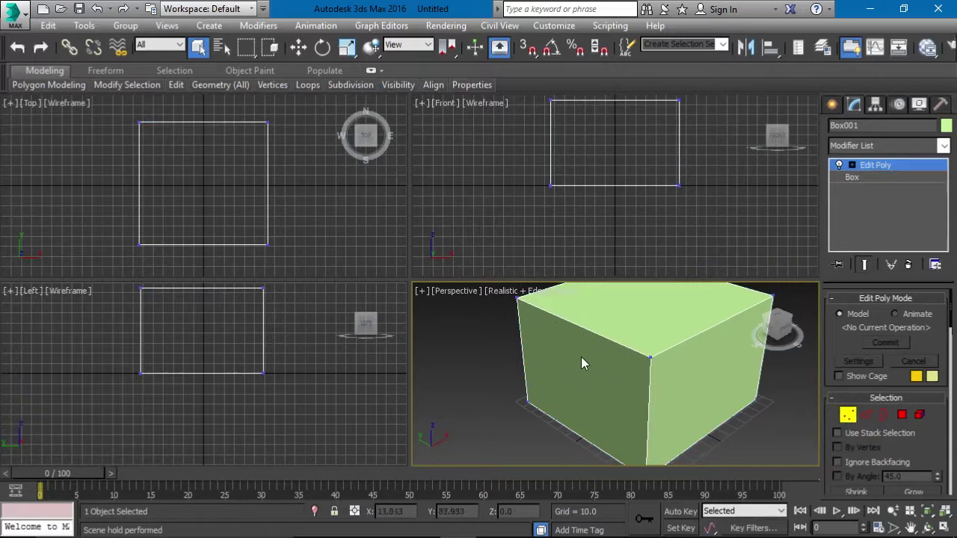
{"action": "left_click", "coordinate": [852, 415]}
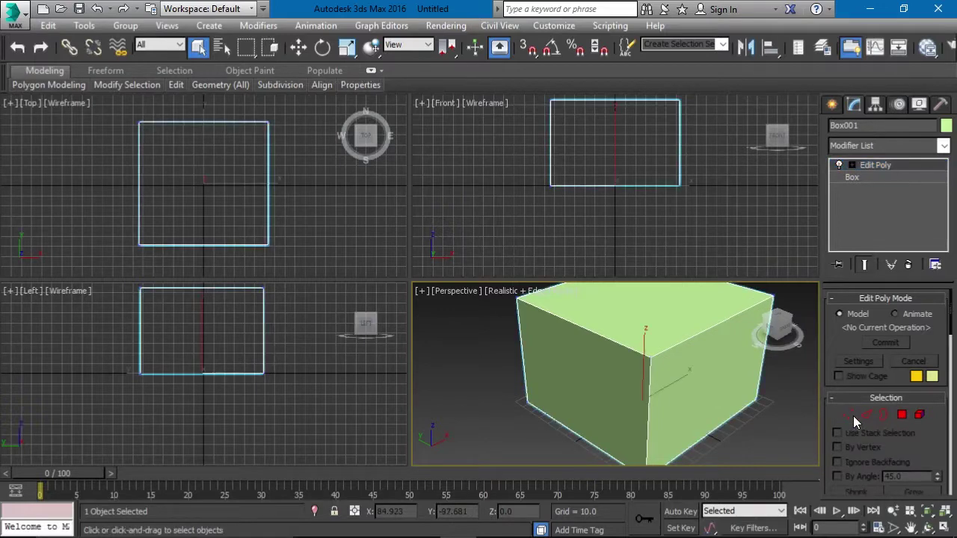
Set the base box's length segments to 9 and return to the Edit Poly modifier.
{"action": "left_click", "coordinate": [862, 176]}
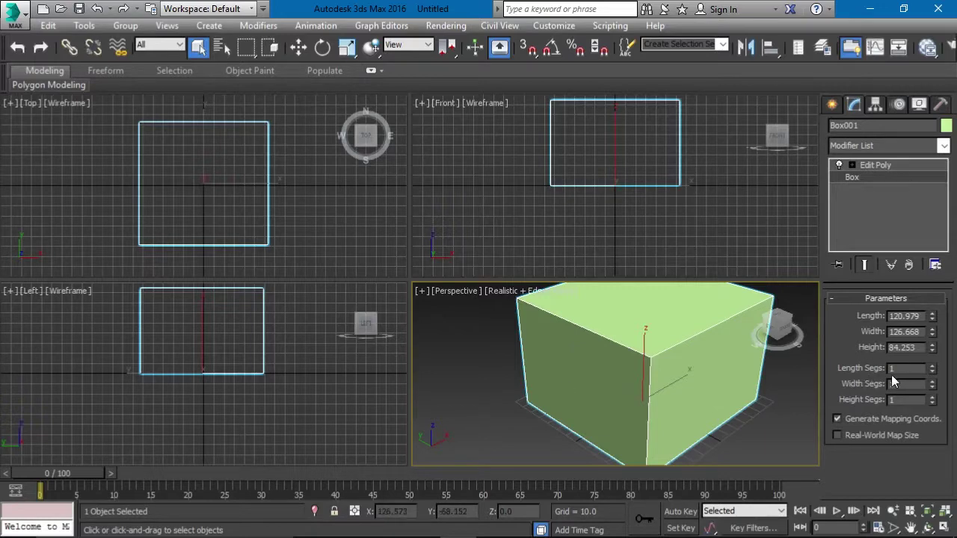
{"action": "left_click_drag", "start_coordinate": [931, 369], "coordinate": [933, 370]}
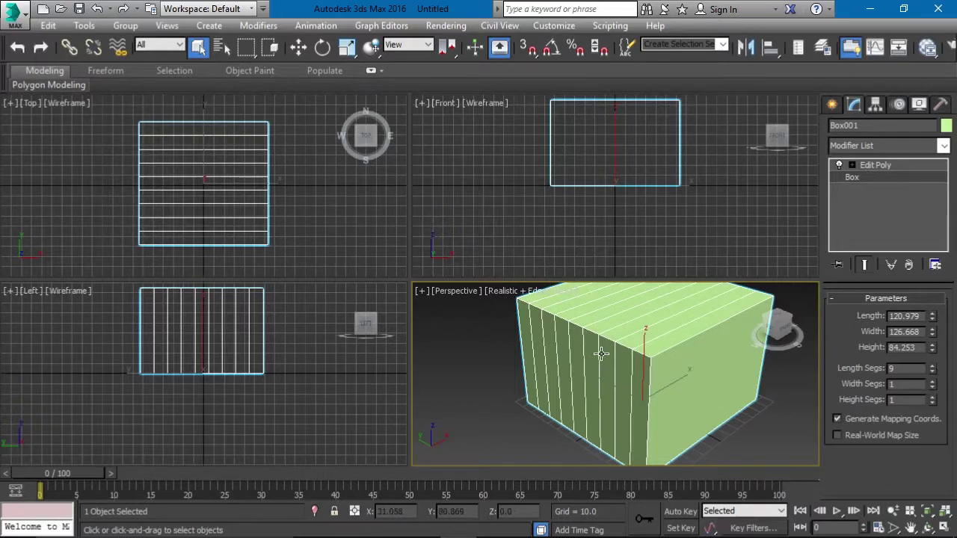
{"action": "left_click", "coordinate": [882, 168]}
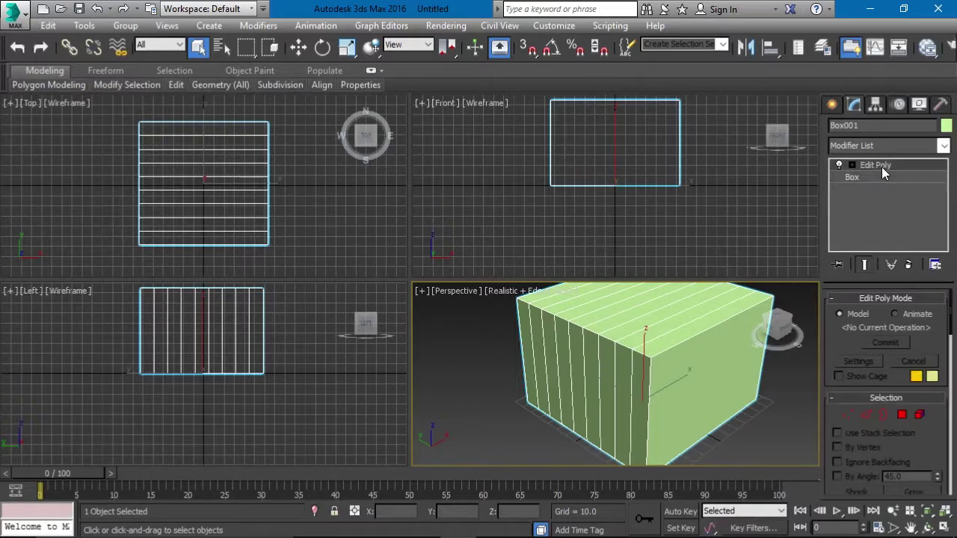
Try to move a vertex on the upper edge of the segmented side along the X axis at Vertex level.
{"action": "left_click", "coordinate": [848, 415]}
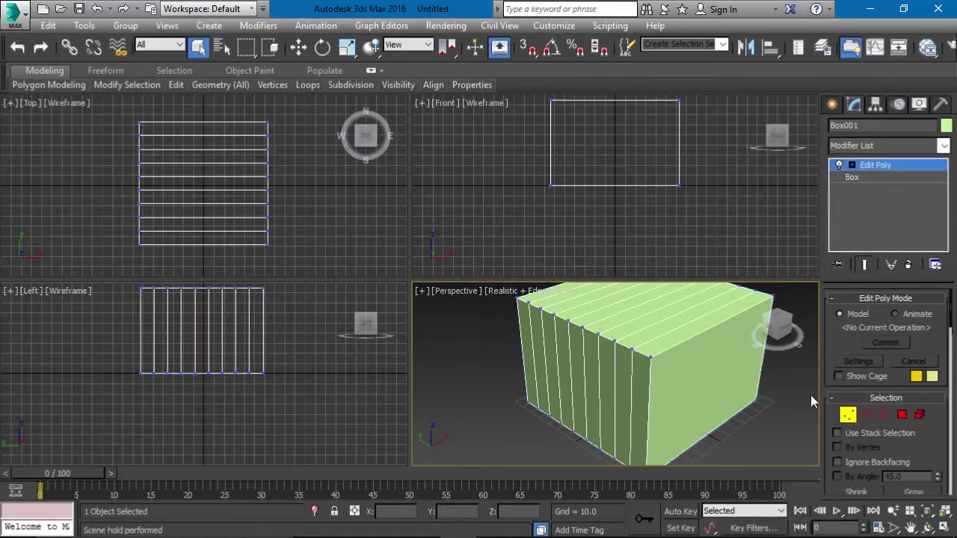
{"action": "left_click", "coordinate": [582, 326]}
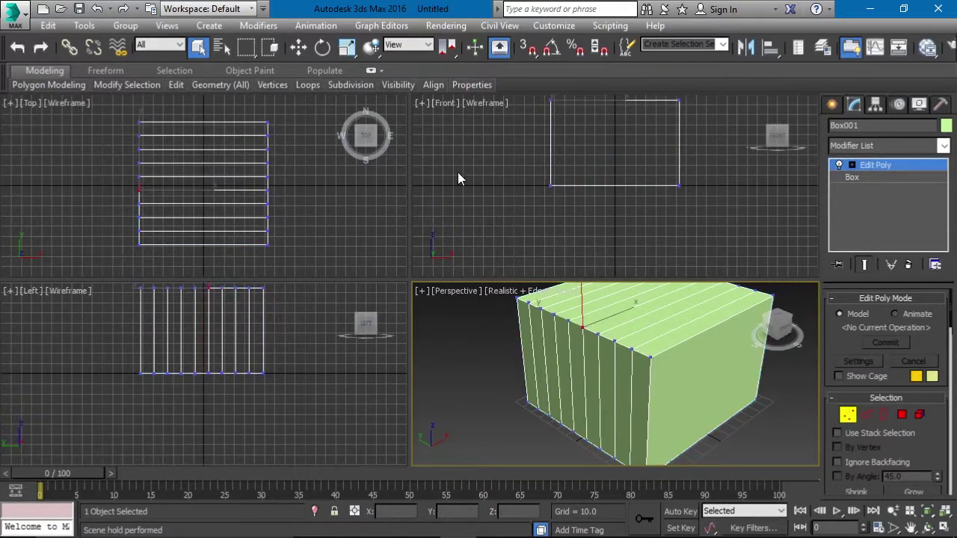
{"action": "left_click", "coordinate": [298, 48]}
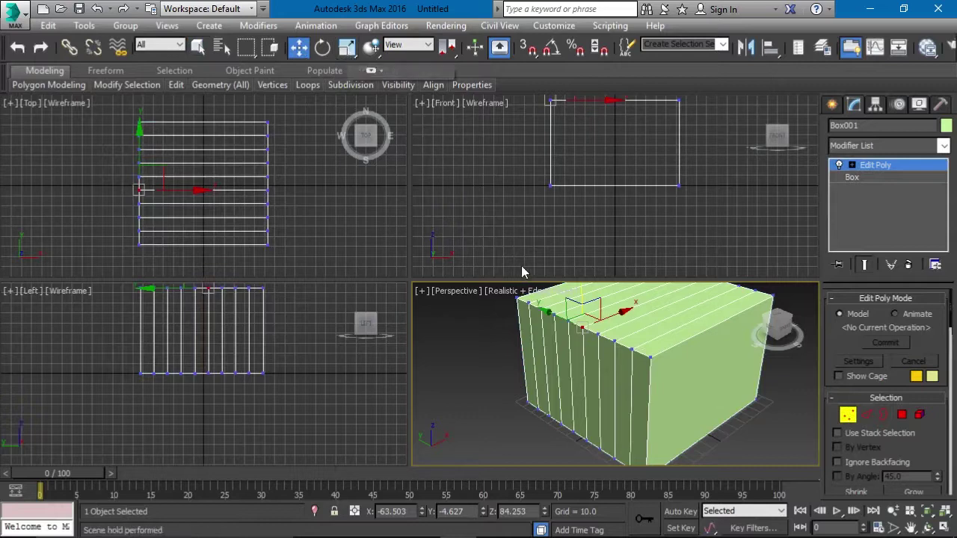
{"action": "mouse_move", "coordinate": [625, 314]}
{"action": "left_mouse_down"}
{"action": "mouse_move", "coordinate": [608, 320]}
{"action": "mouse_move", "coordinate": [619, 318]}
{"action": "left_mouse_up"}
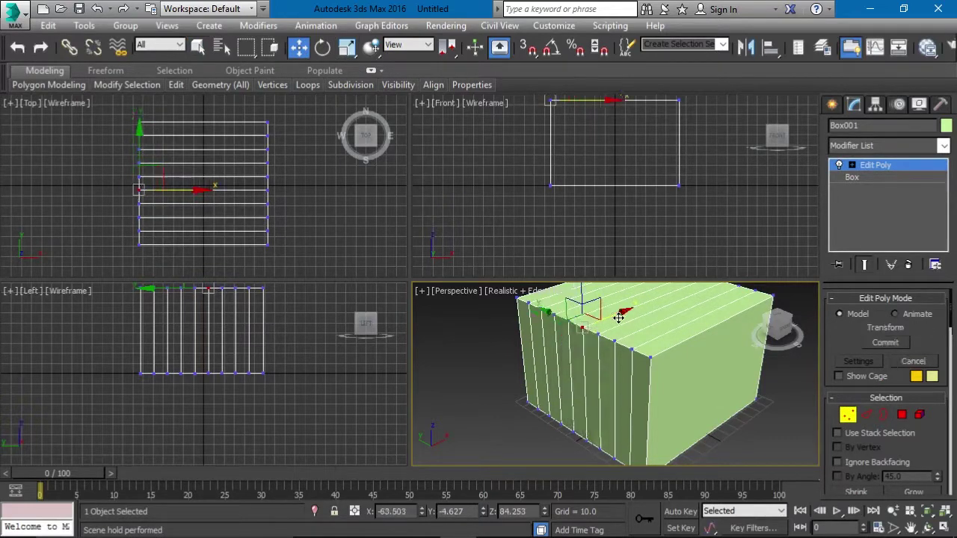
At Edge level, pull a vertical edge near the middle of the segmented side out to about X -82.8, and undo the move.
{"action": "left_click", "coordinate": [866, 415]}
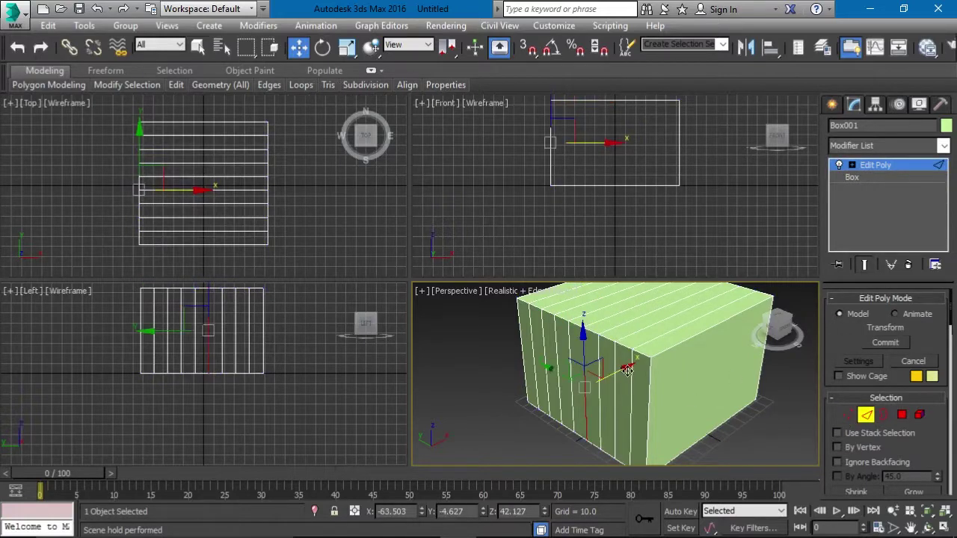
{"action": "left_click_drag", "start_coordinate": [627, 367], "coordinate": [605, 384]}
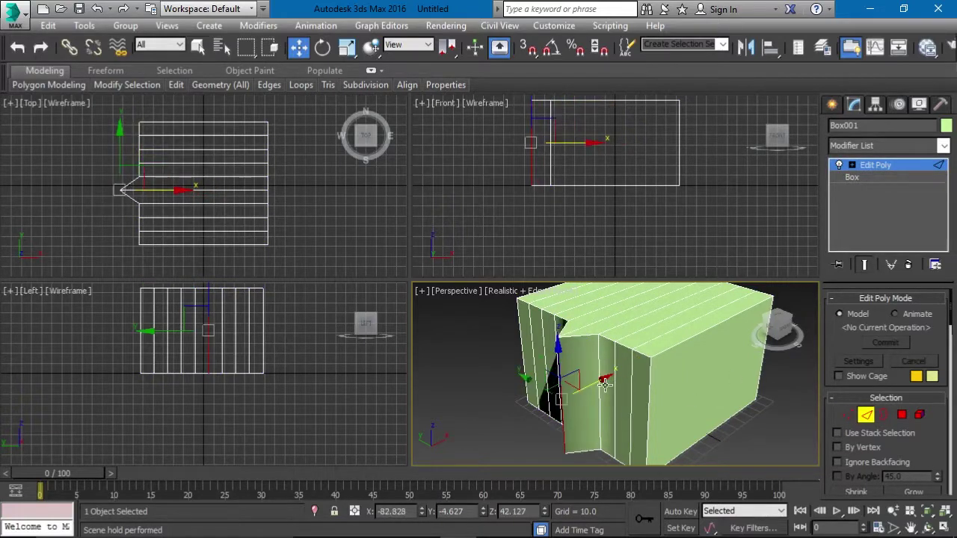
{"action": "key", "text": "ctrl+z"}
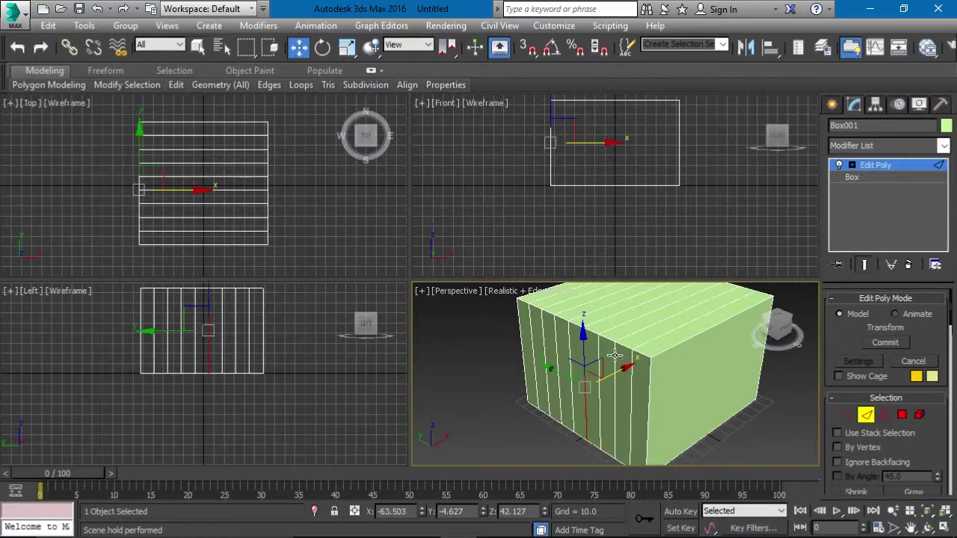
At Polygon level, pull the middle polygon of the segmented side out to about X -85.3, and cancel the move.
{"action": "left_click", "coordinate": [901, 416]}
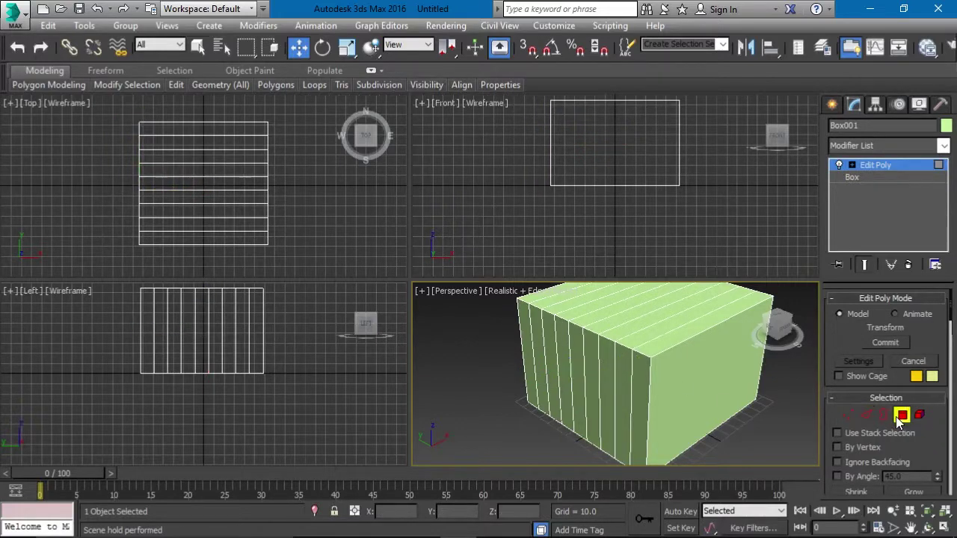
{"action": "left_click", "coordinate": [580, 367]}
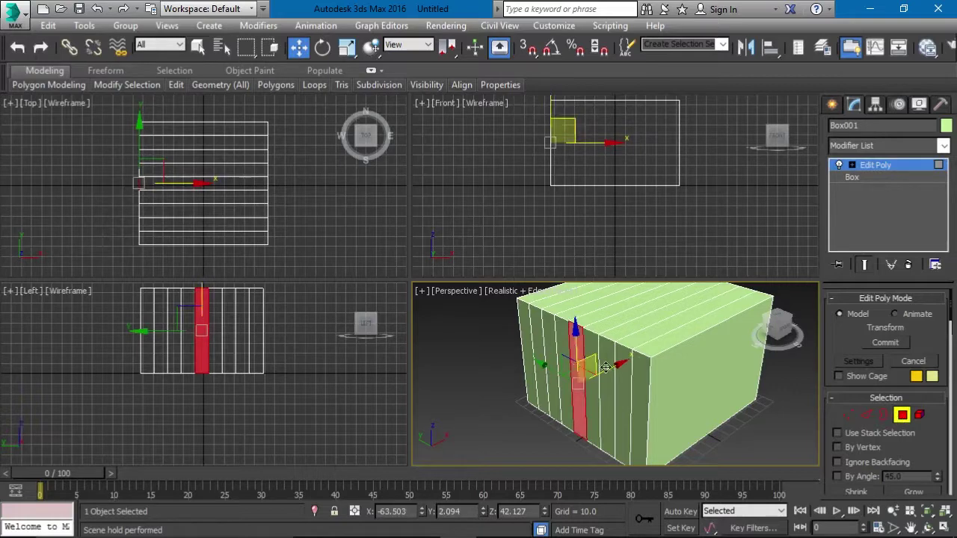
{"action": "left_click_drag", "start_coordinate": [623, 364], "coordinate": [592, 389]}
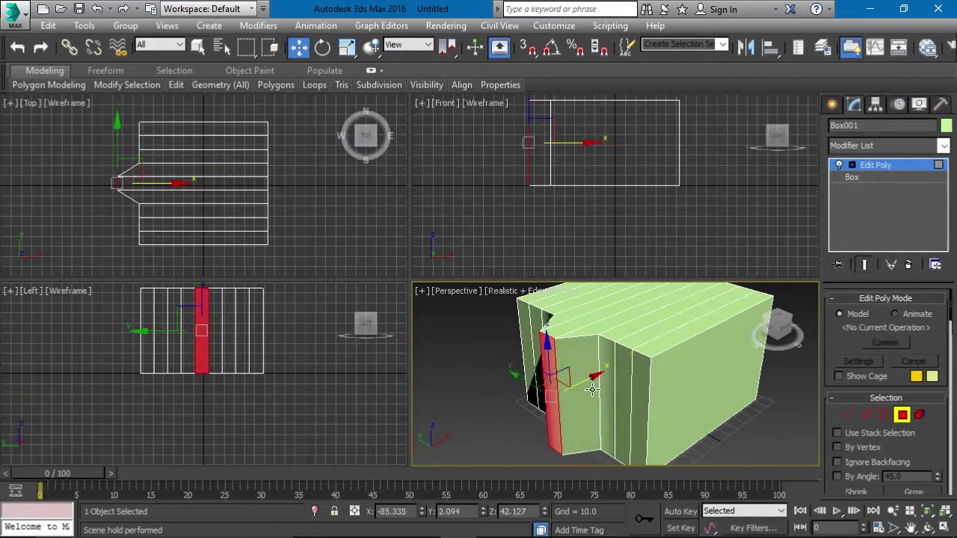
{"action": "right_click", "coordinate": [592, 389]}
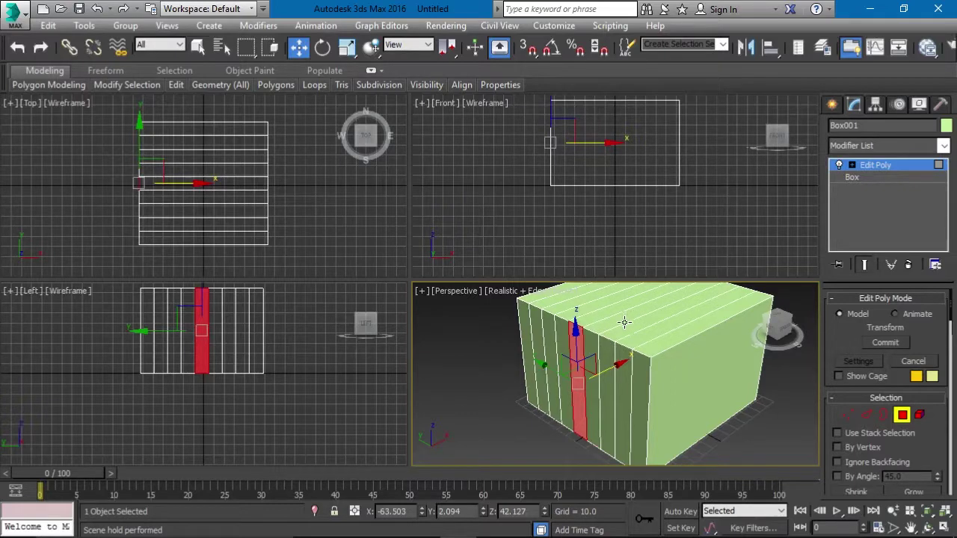
Select the large undivided end face and the narrow side polygons in turn, and shift the end face slightly along Y.
{"action": "left_click", "coordinate": [672, 356]}
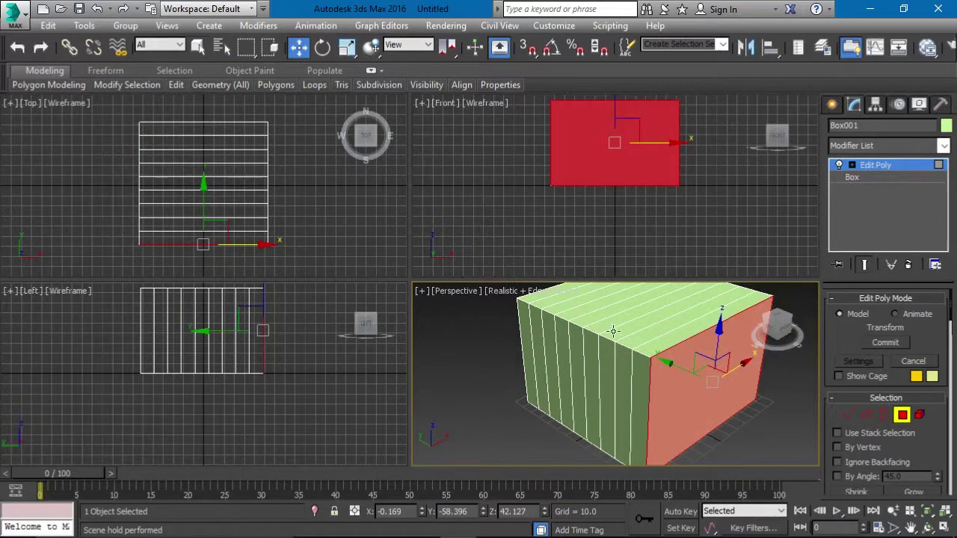
{"action": "left_click", "coordinate": [576, 361]}
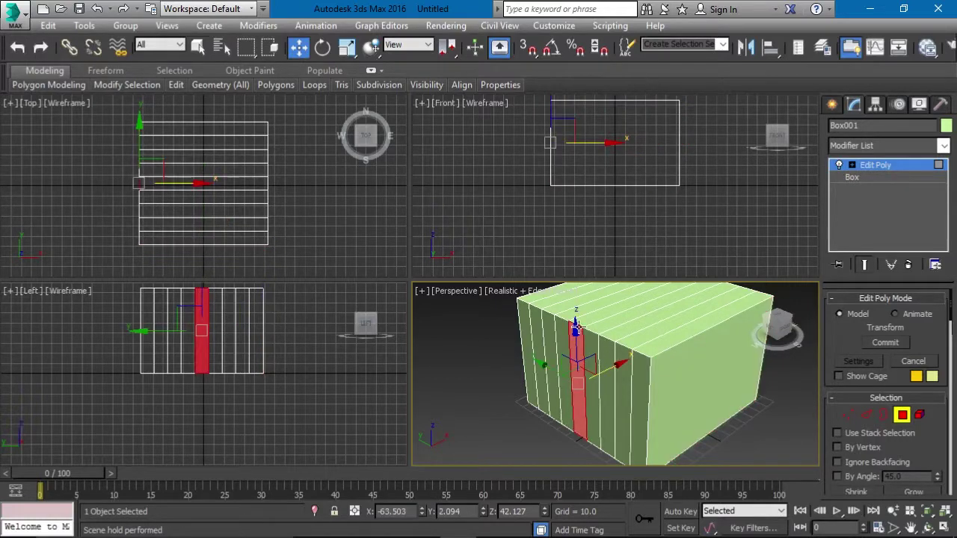
{"action": "left_click", "coordinate": [705, 371]}
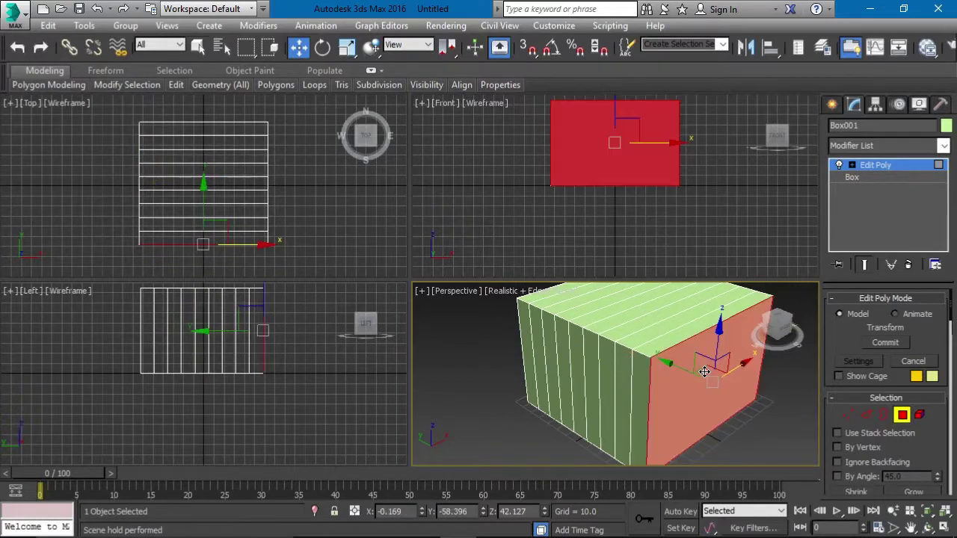
{"action": "left_click", "coordinate": [645, 392]}
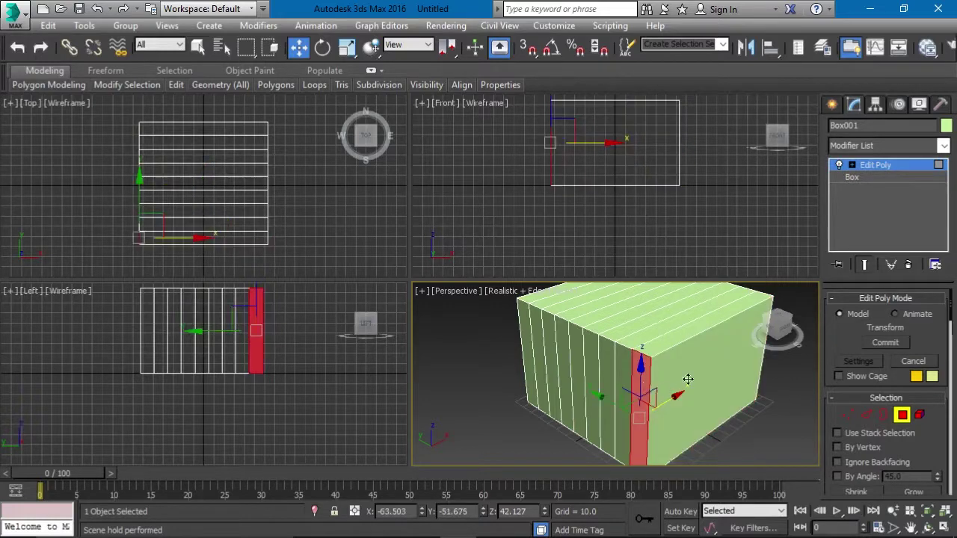
{"action": "left_click", "coordinate": [692, 364]}
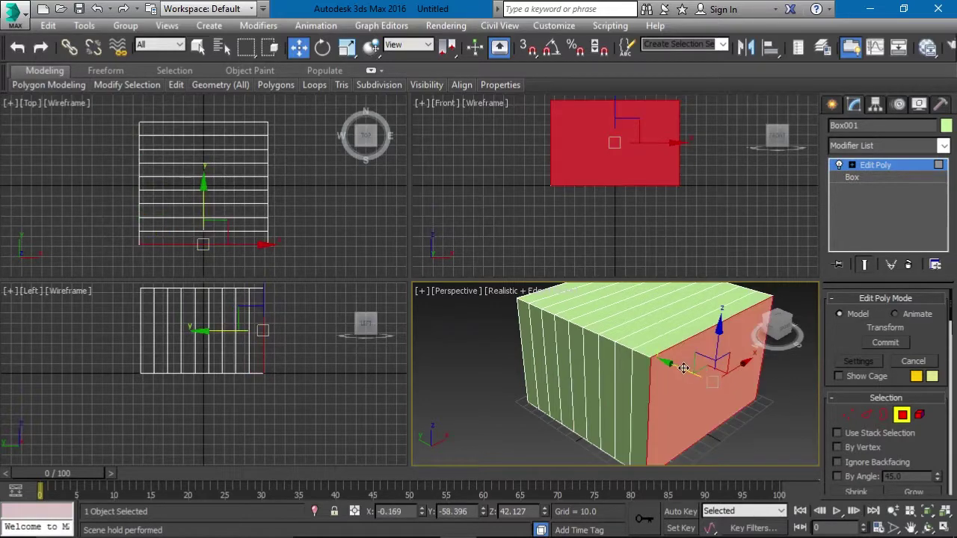
{"action": "left_click_drag", "start_coordinate": [671, 364], "coordinate": [640, 376]}
Try moving narrow polygons of the segmented side, including the middle one along X, and undo these moves.
{"action": "left_click", "coordinate": [581, 360]}
{"action": "left_click", "coordinate": [623, 364]}
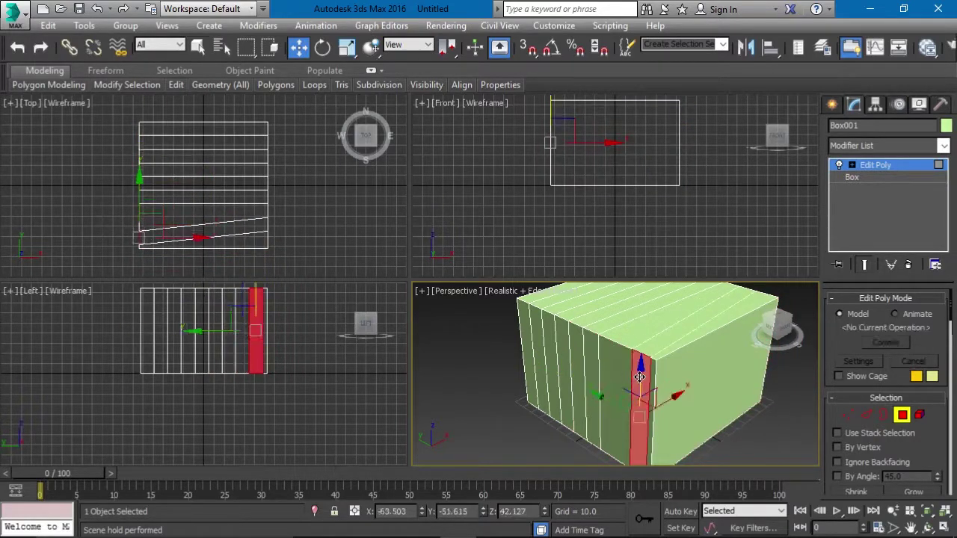
{"action": "key", "text": "ctrl+z"}
{"action": "key", "text": "ctrl+z"}
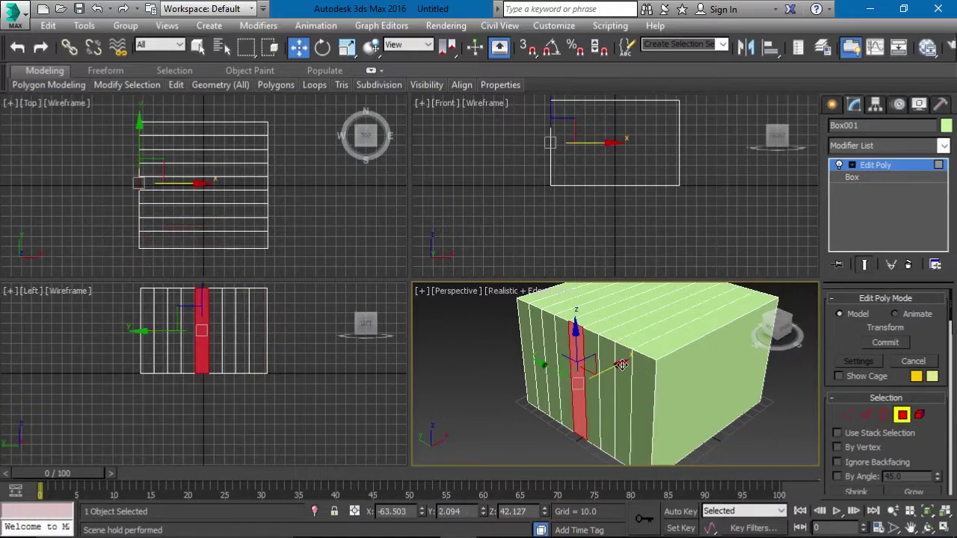
{"action": "left_click_drag", "start_coordinate": [618, 368], "coordinate": [592, 382]}
{"action": "key", "text": "ctrl+z"}
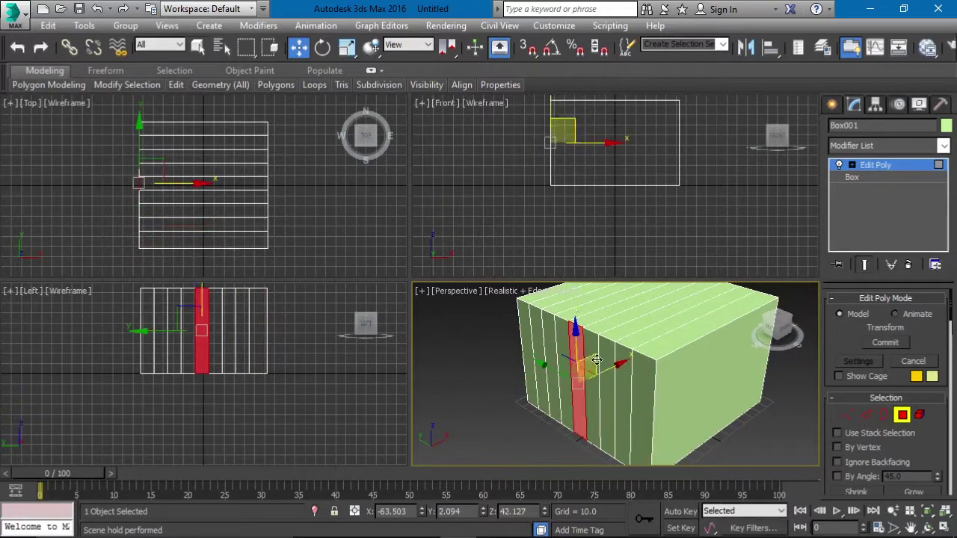